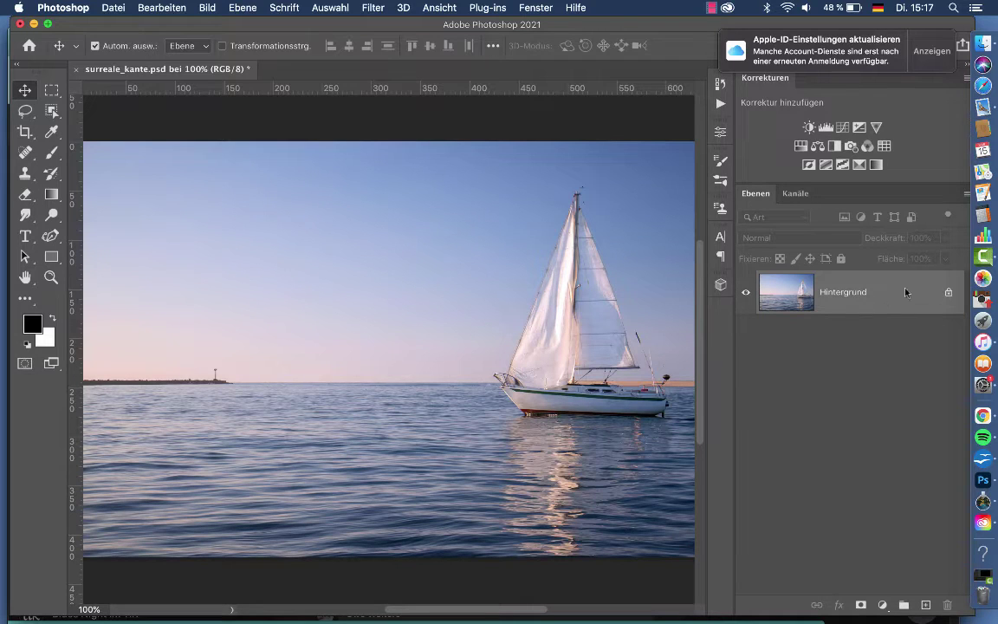
- Unlock the Hintergrund layer as Ebene 0 and duplicate it as Ebene 0 Kopie
double_click(906, 292)
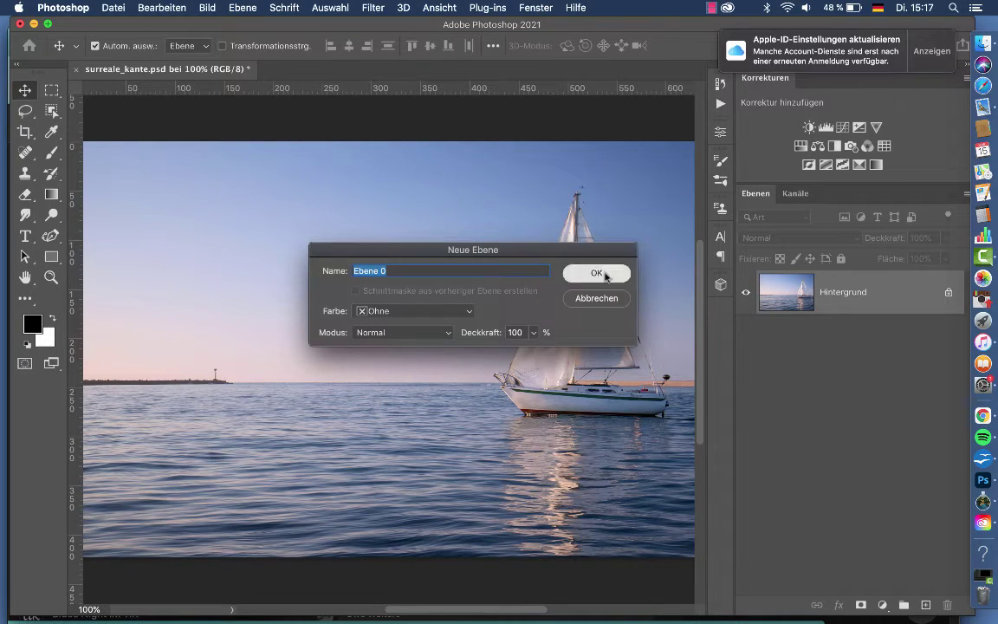
left_click(547, 249)
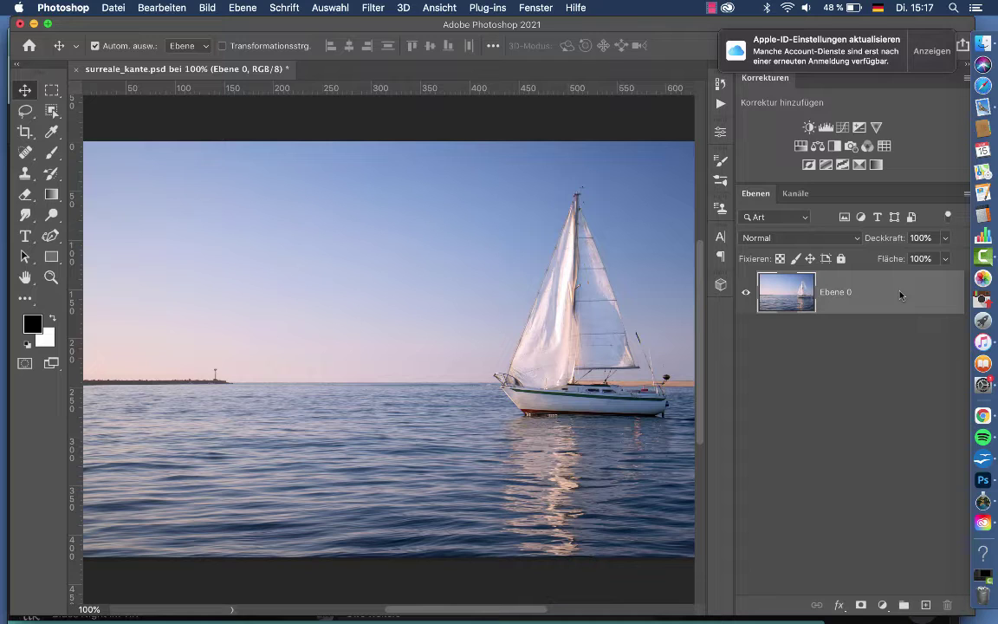
key("ctrl+j")
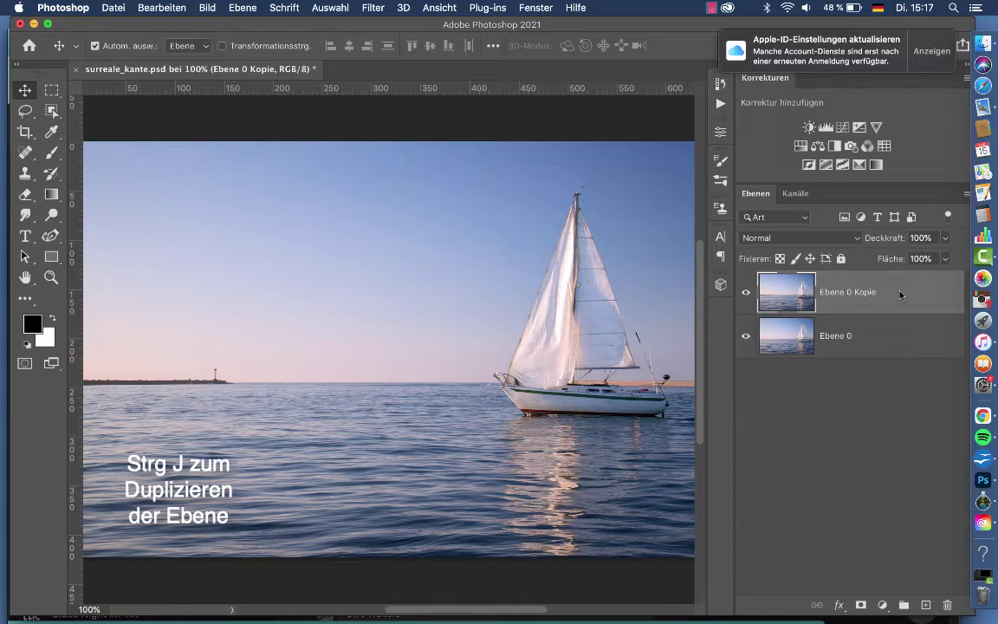
- Set Ebene 0 Kopie's opacity to 65%, undoing an accidental offset of the copy
left_click(945, 238)
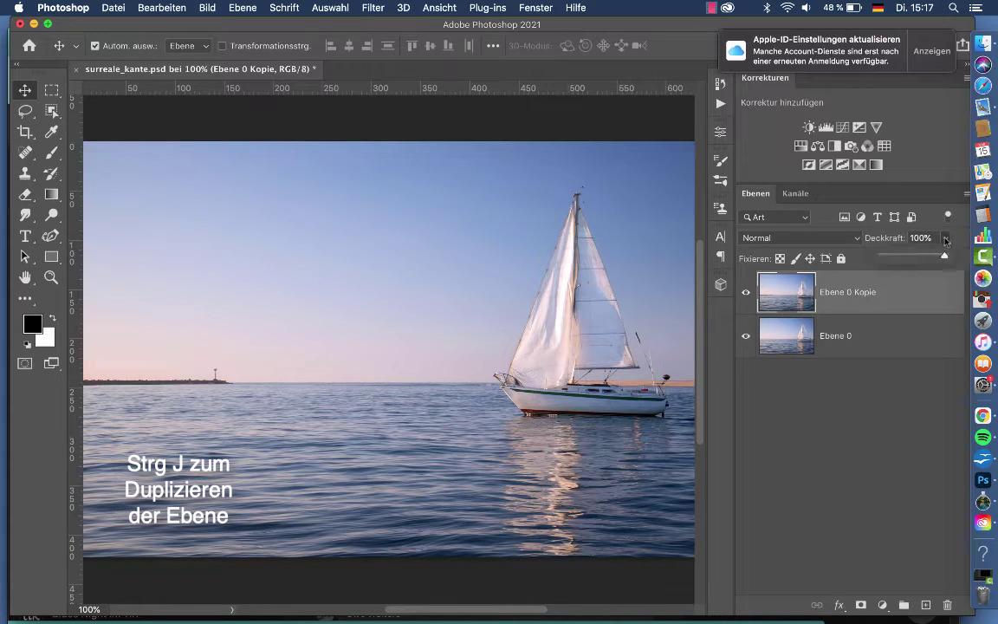
left_click_drag(929, 261, 923, 258)
left_click_drag(524, 313, 497, 283)
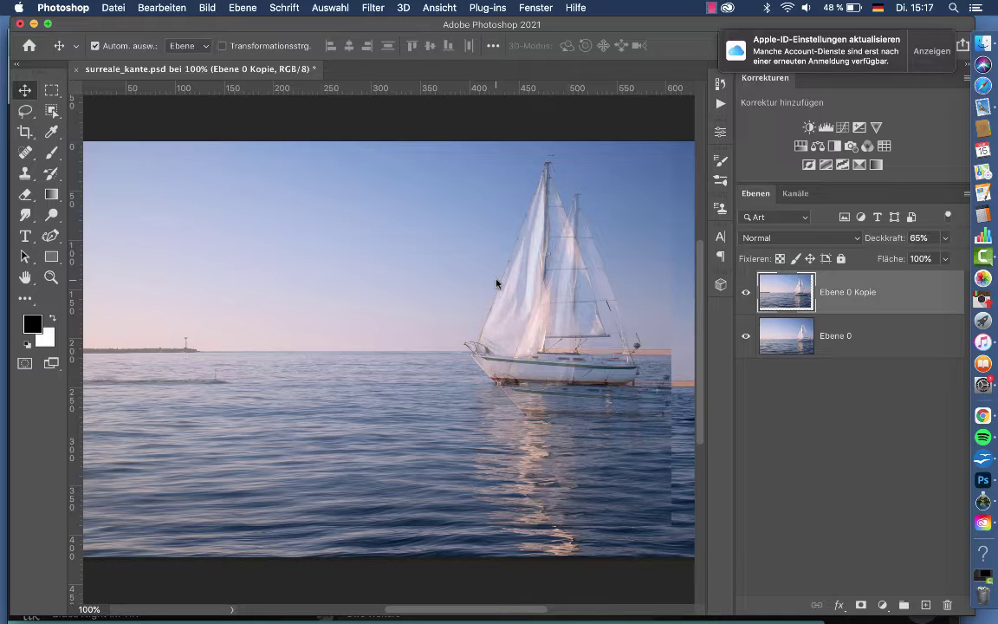
key("super+z")
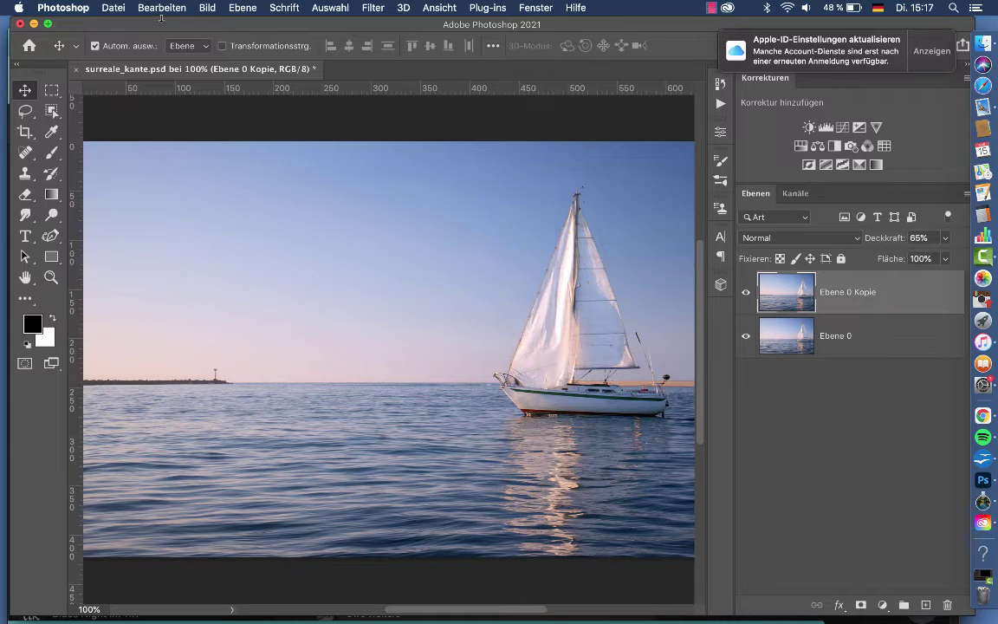
left_click(161, 8)
mouse_move(178, 329)
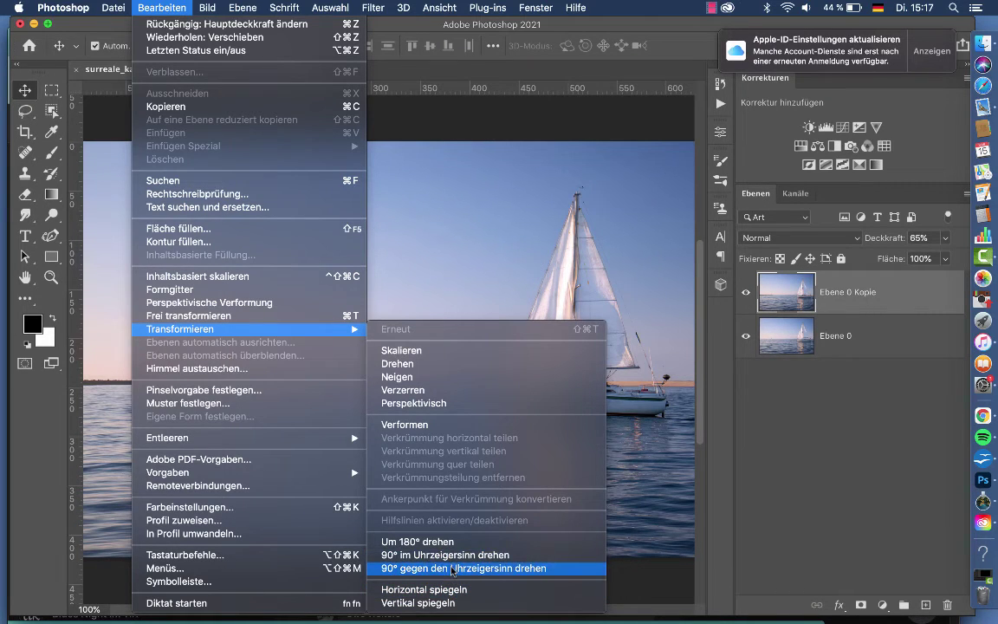
- Rotate Ebene 0 Kopie 90° counterclockwise and move it left of centre, down to the bottom edge
left_click(451, 568)
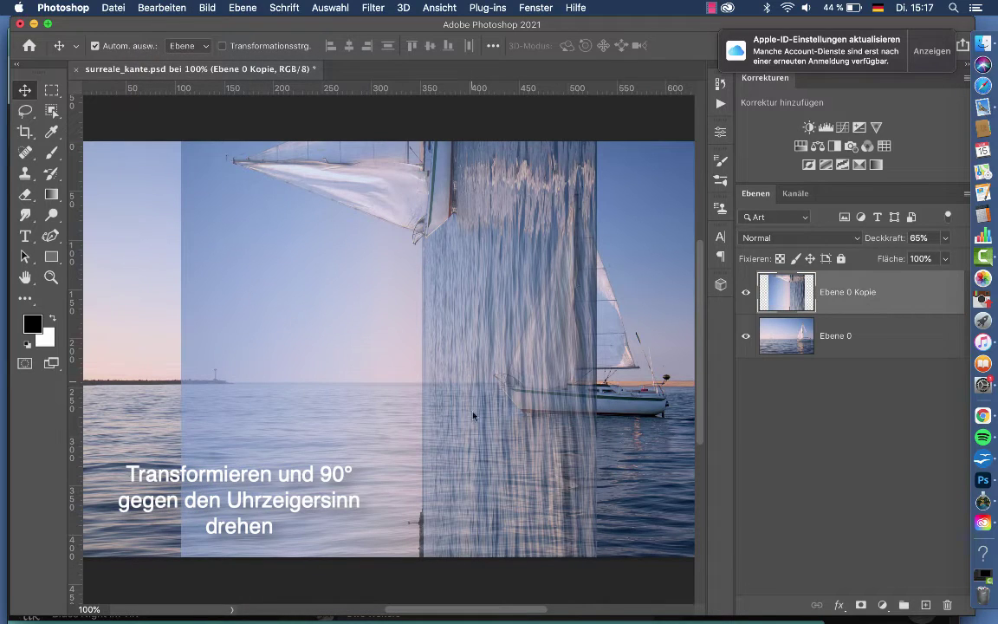
left_click_drag(474, 427, 281, 327)
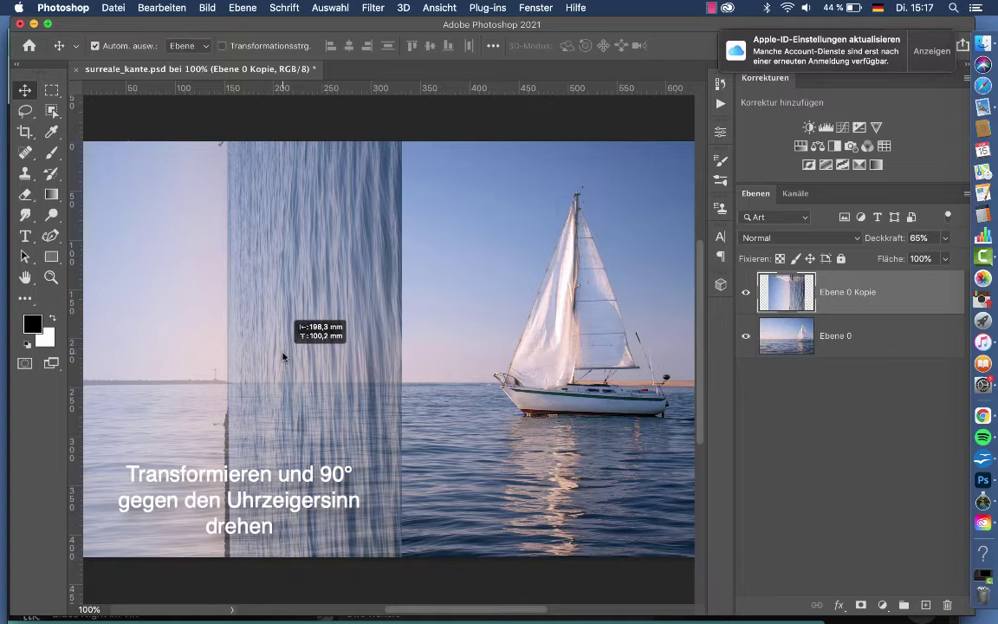
left_click_drag(281, 327, 278, 456)
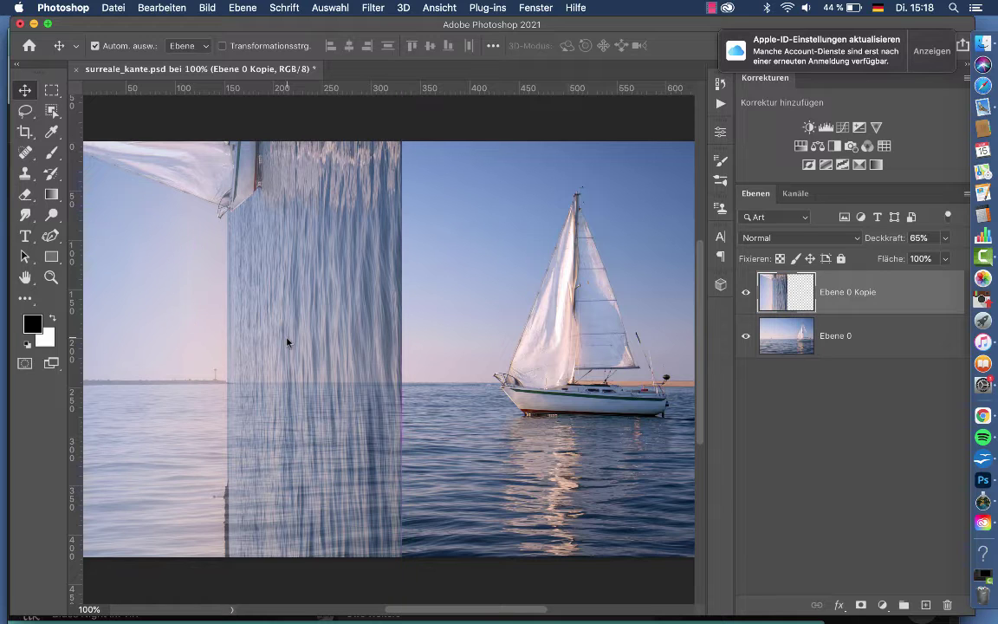
left_click_drag(287, 341, 292, 399)
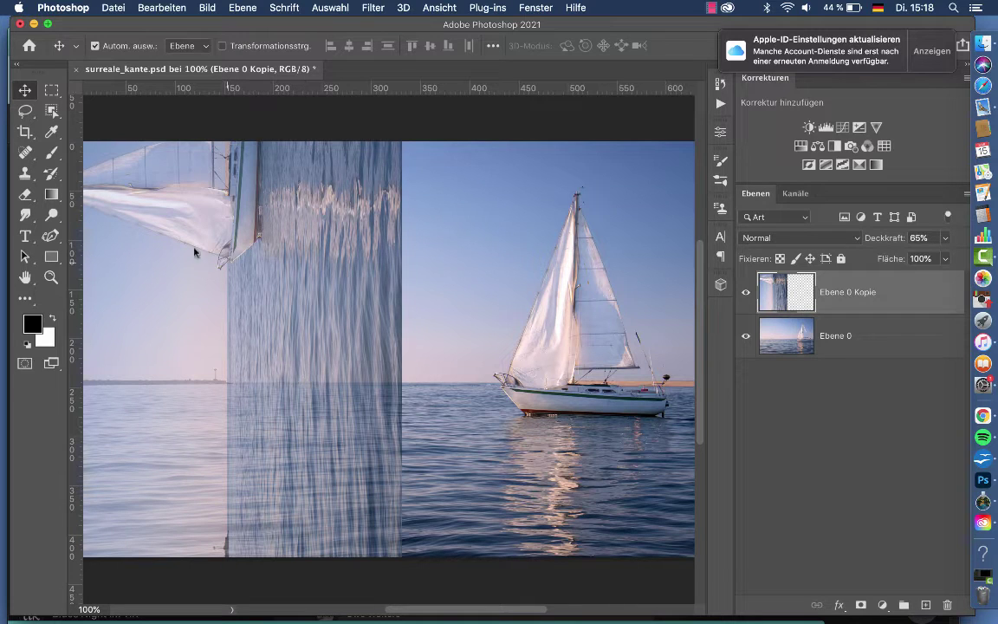
- Draw a Polygon Lasso triangle from the horizon to the bottom edge and mask Ebene 0 Kopie to it
left_click(25, 110)
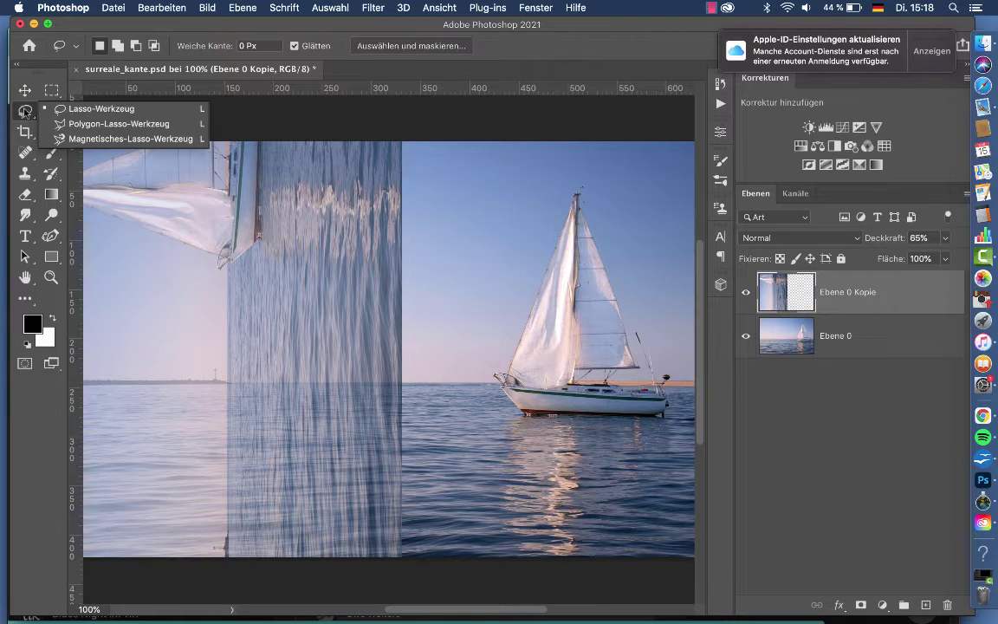
left_click(65, 122)
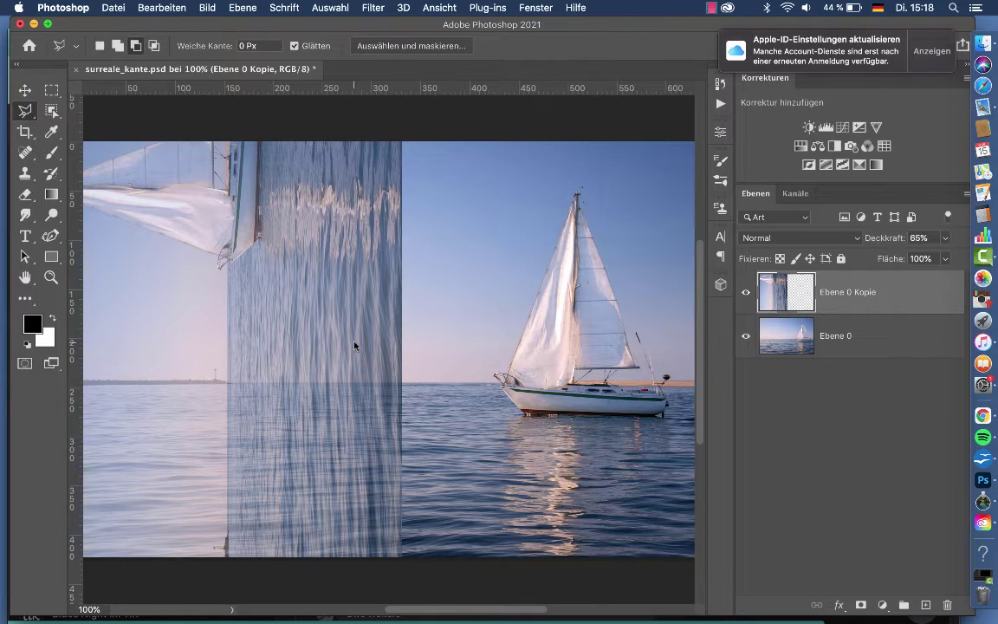
left_click(401, 557)
left_click(226, 384)
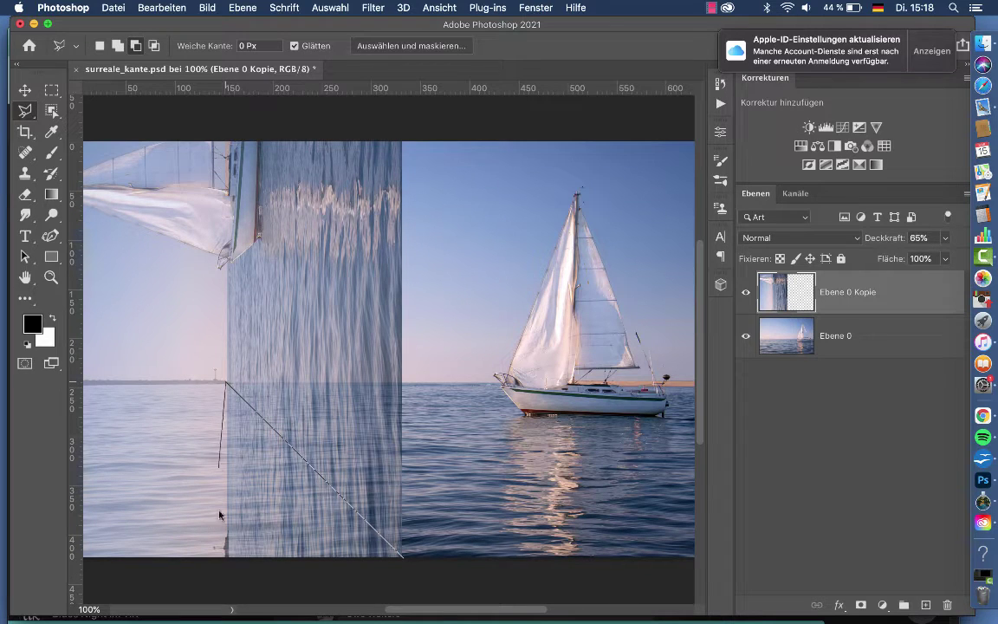
left_click(227, 559)
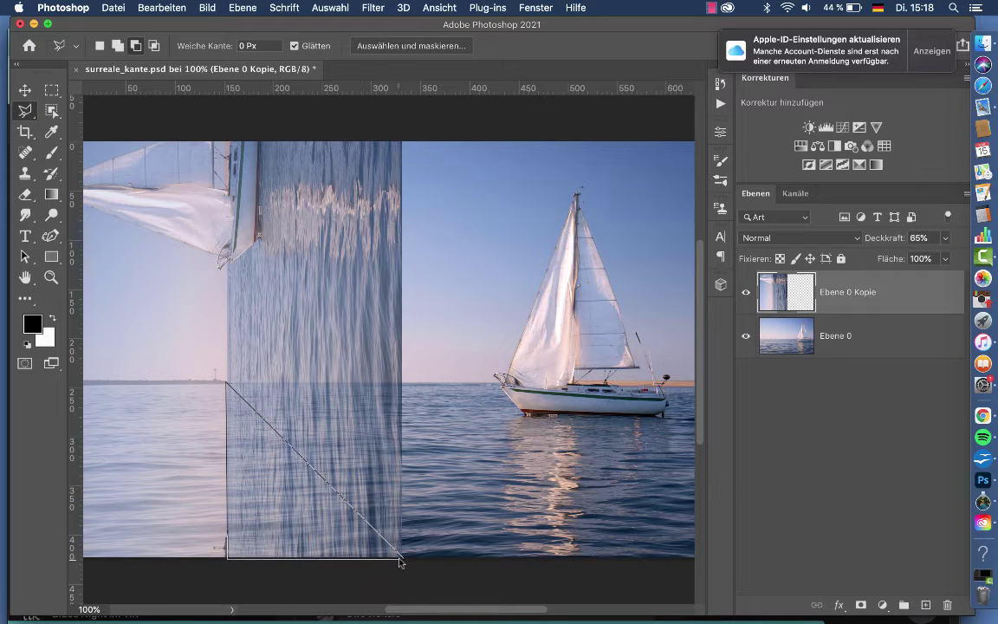
left_click(401, 558)
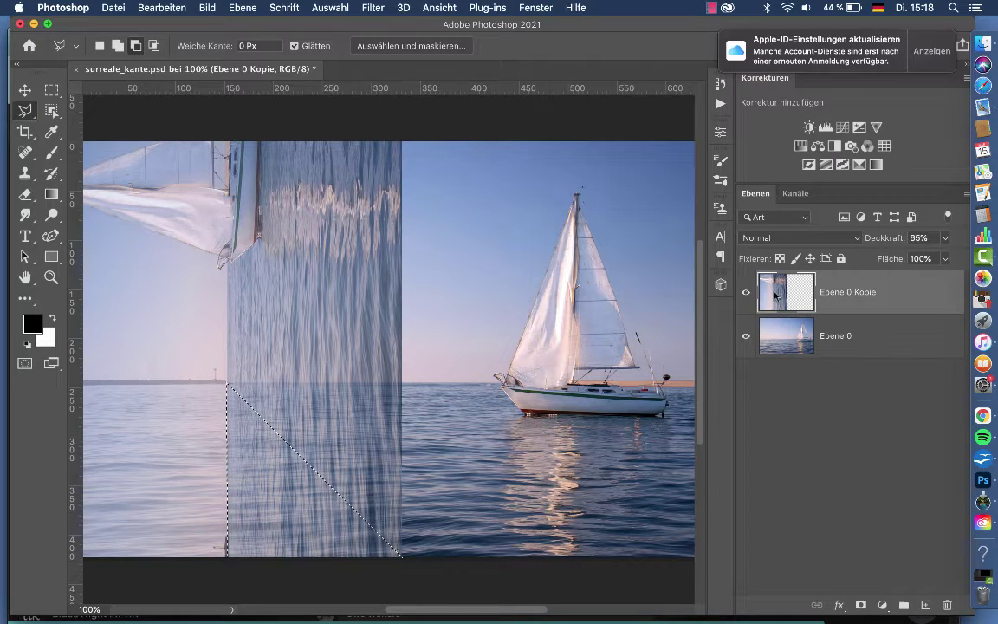
left_click(861, 605)
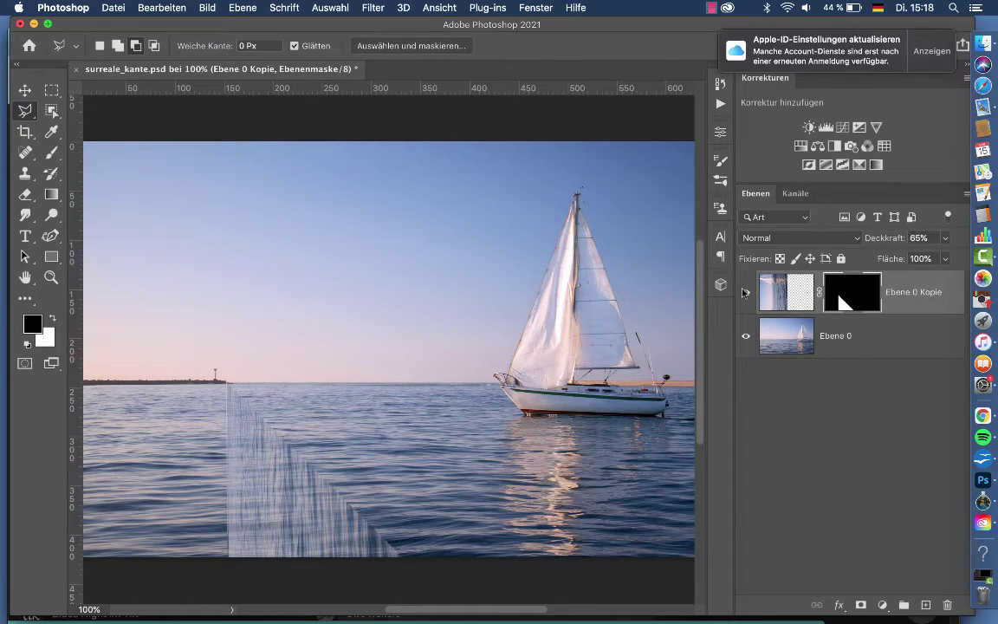
- Copy a rectangle of the left sky from Ebene 0 onto a new layer, Ebene 1
left_click(752, 316)
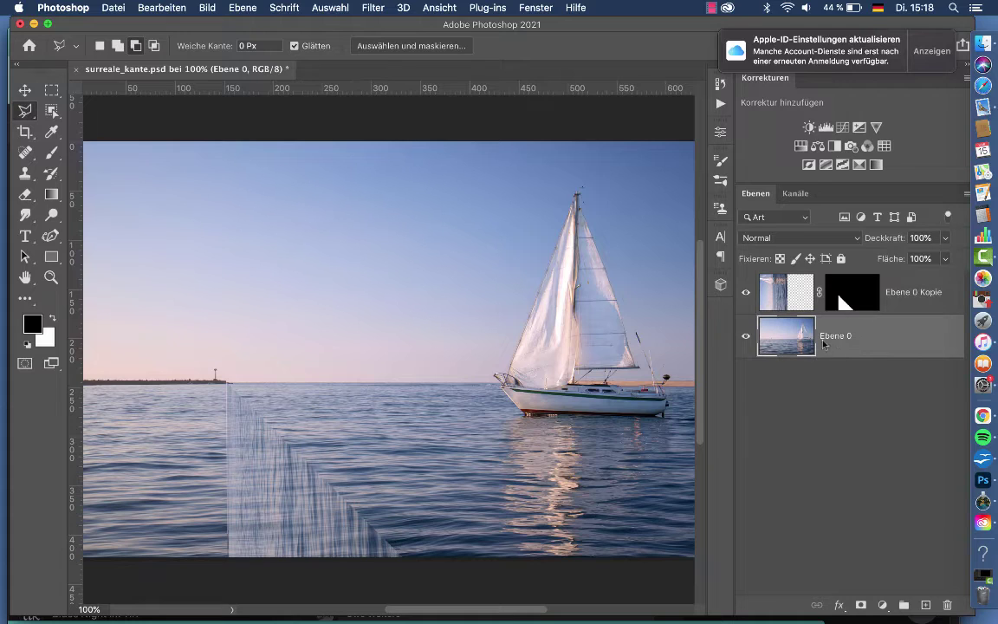
left_click(745, 292)
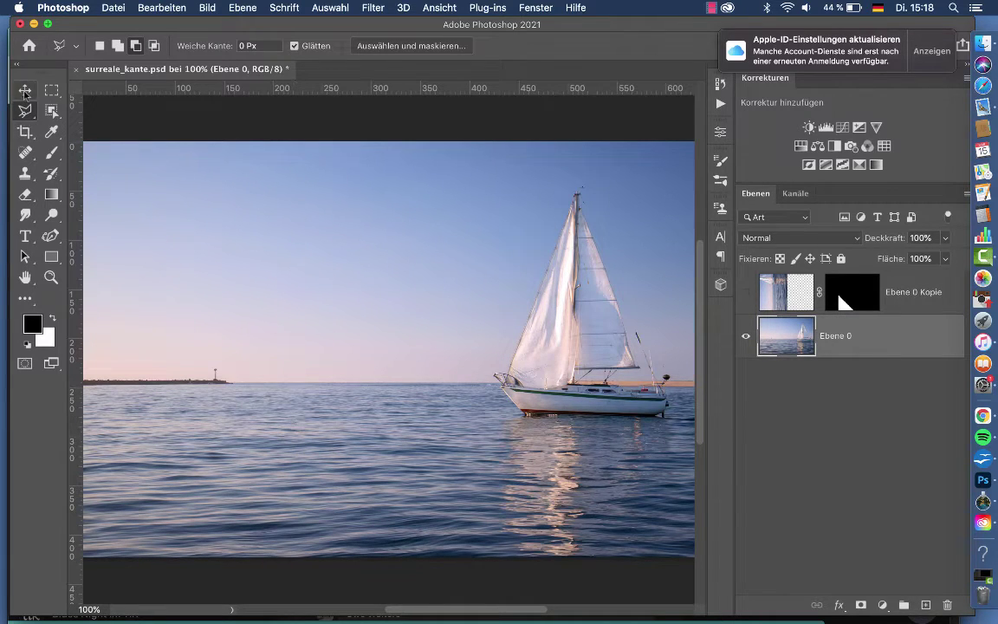
left_click(53, 90)
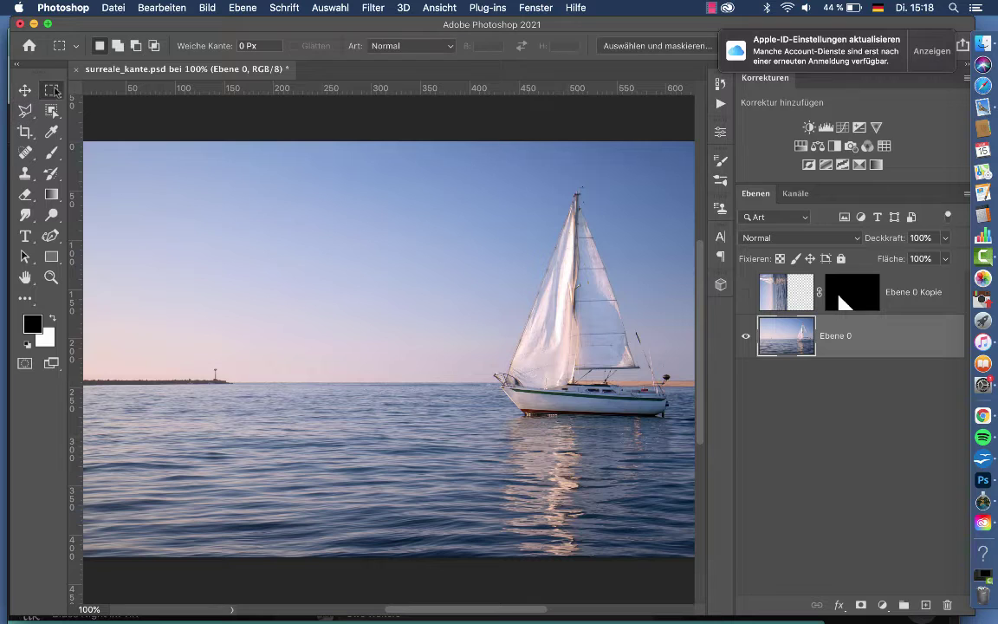
left_click(745, 291)
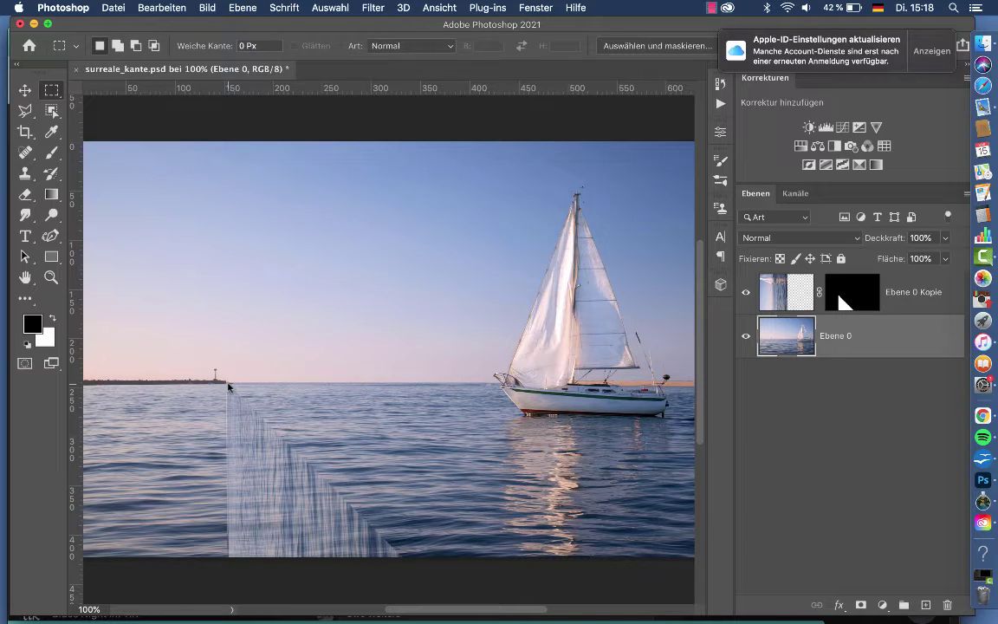
mouse_move(229, 387)
left_mouse_down()
mouse_move(73, 132)
mouse_move(85, 136)
left_mouse_up()
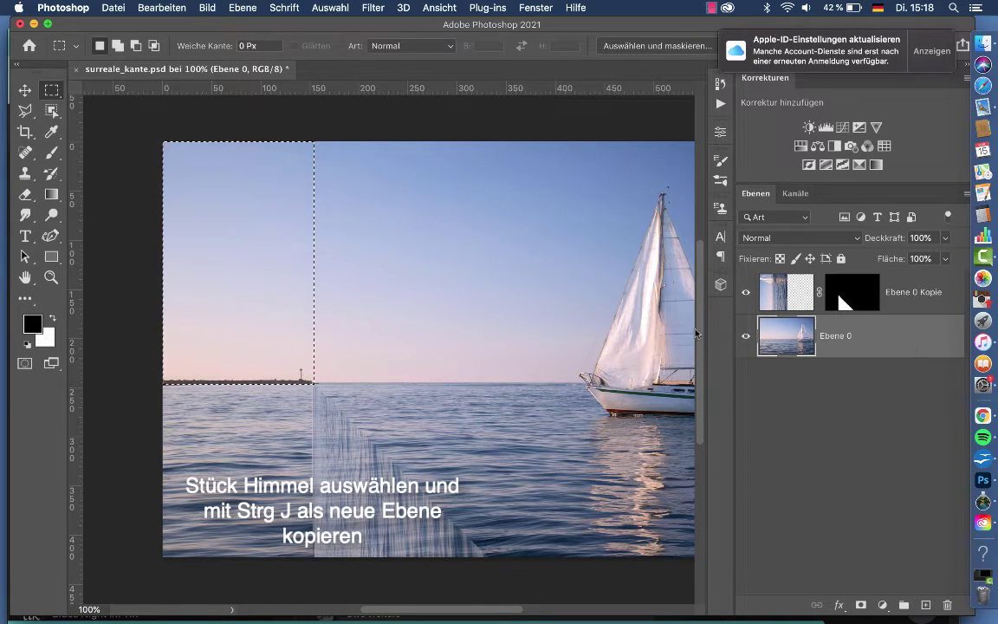
key("super+j")
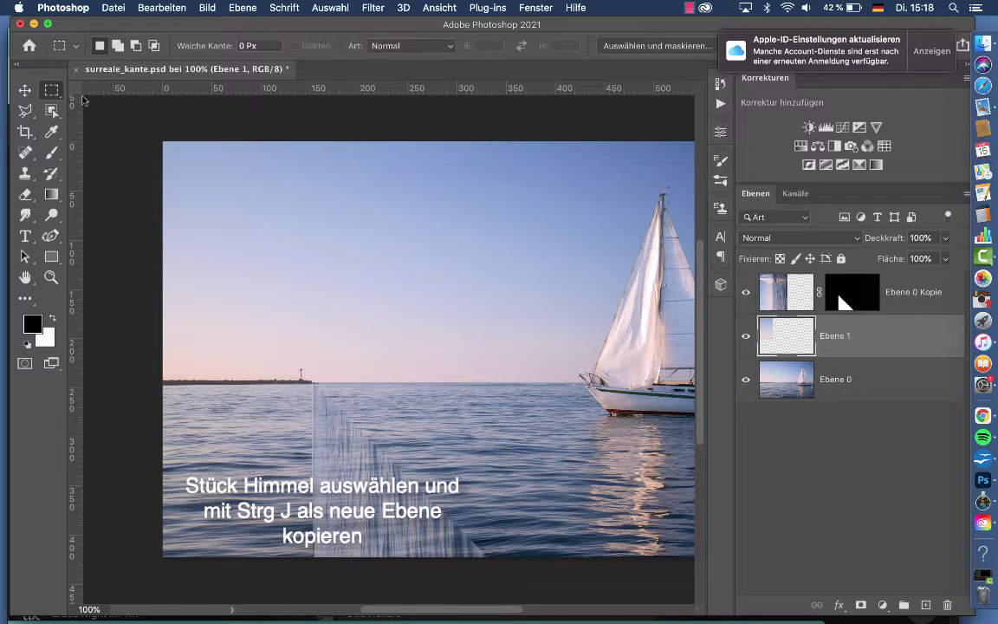
- Flip Ebene 1 vertically
left_click(167, 9)
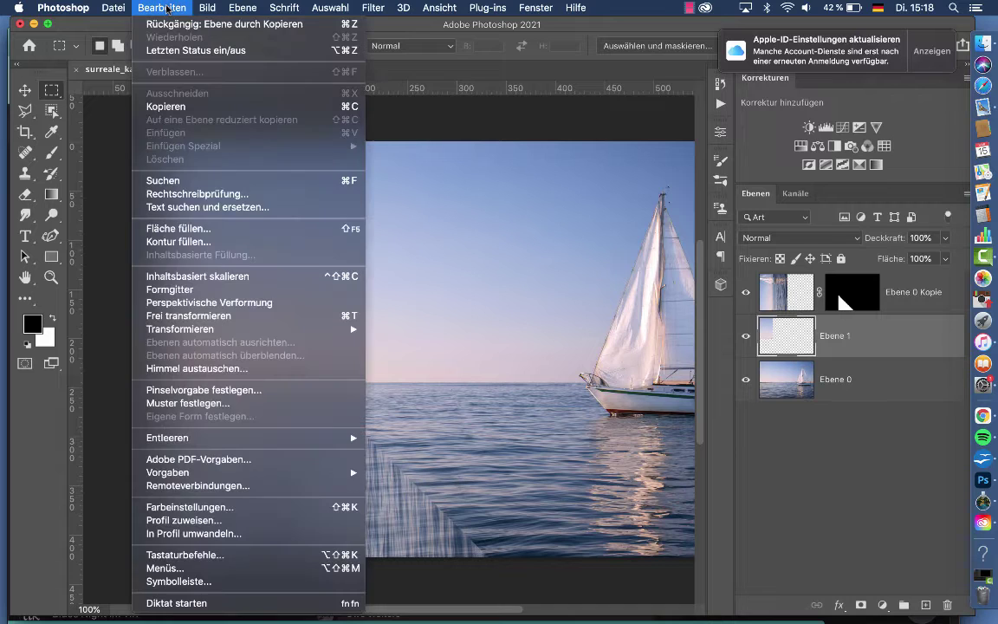
mouse_move(182, 329)
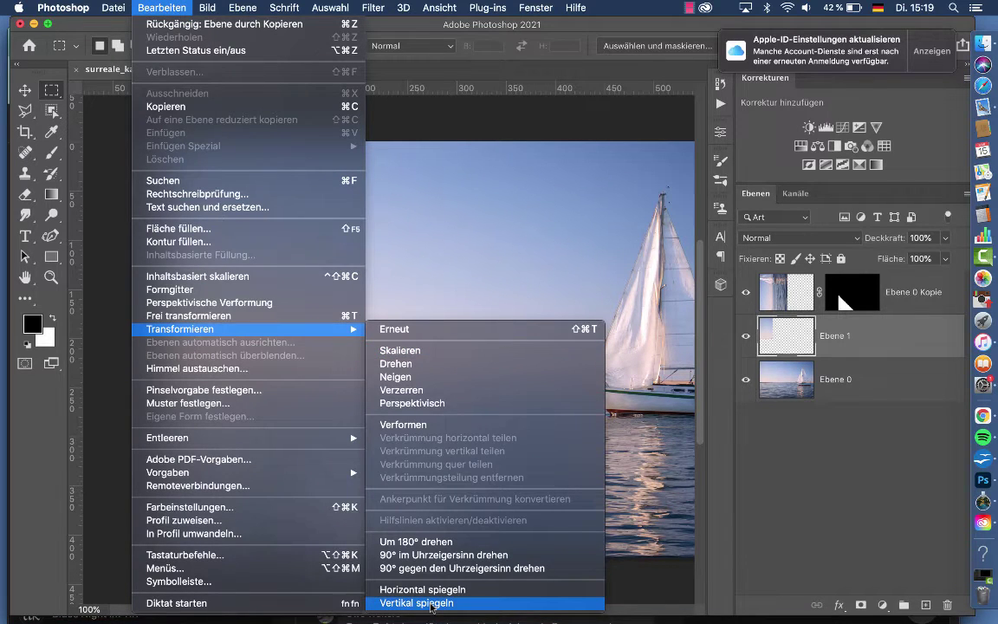
left_click(432, 604)
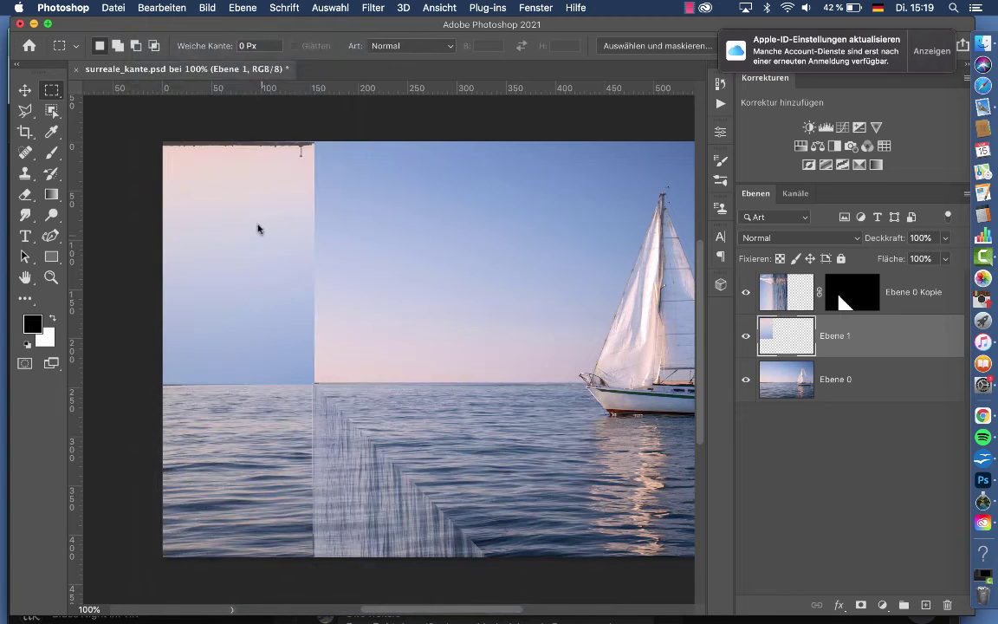
left_click(25, 90)
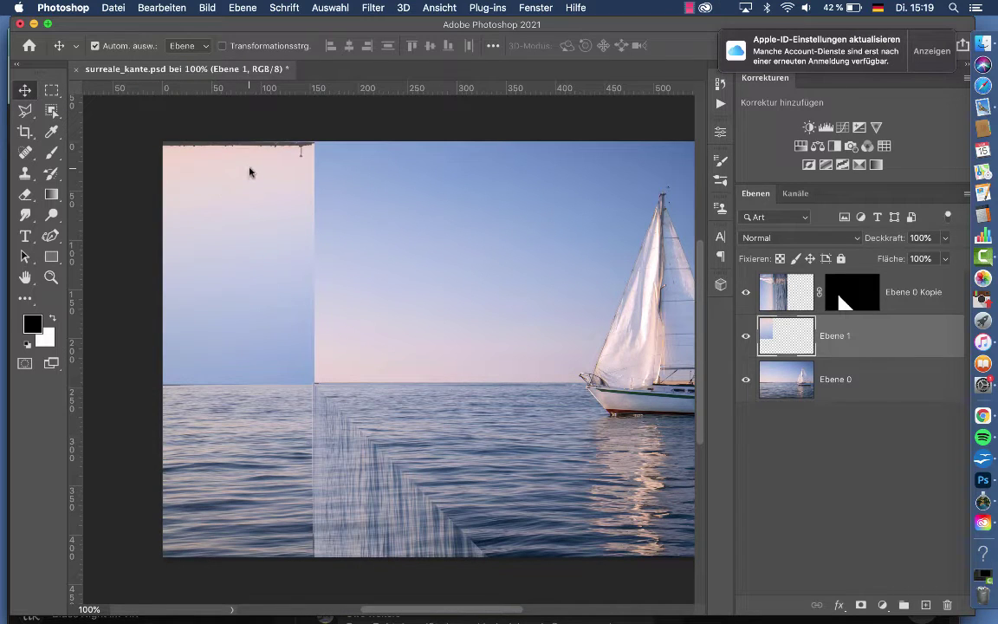
- Move the flipped Ebene 1 strip down, then nudge it up so the pier meets the horizon
left_click_drag(250, 171, 249, 410)
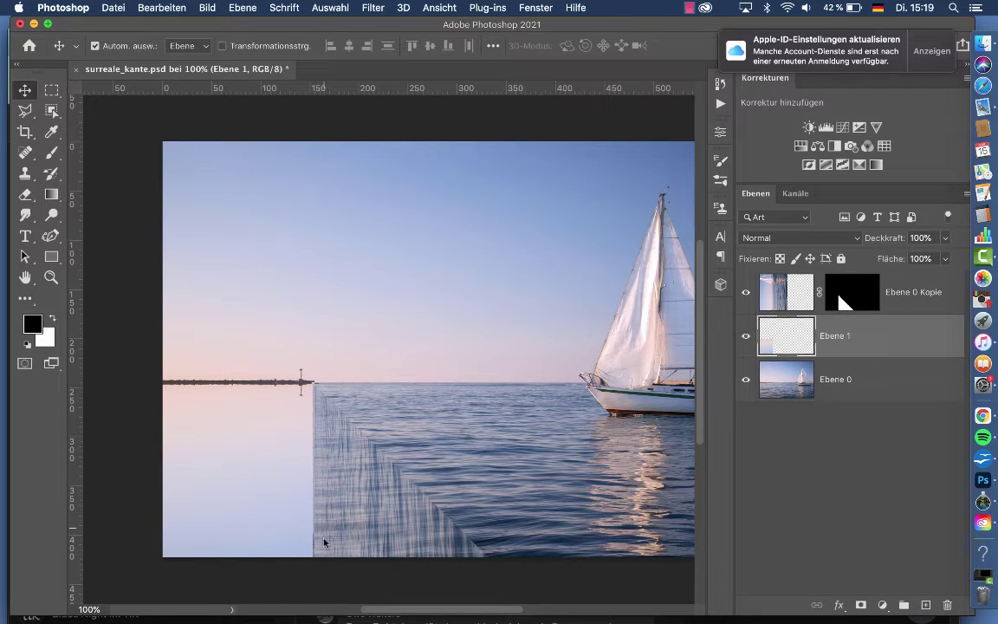
key("Up")
key("Up")
key("Up")
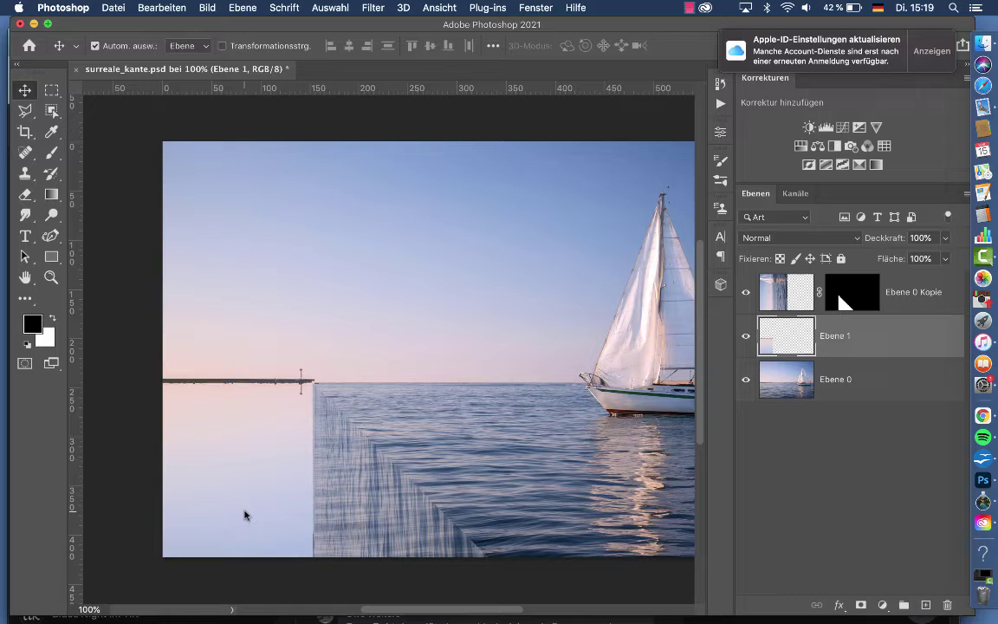
key("Up")
key("Up")
key("Up")
key("Up")
key("Up")
key("Up")
key("Up")
key("Up")
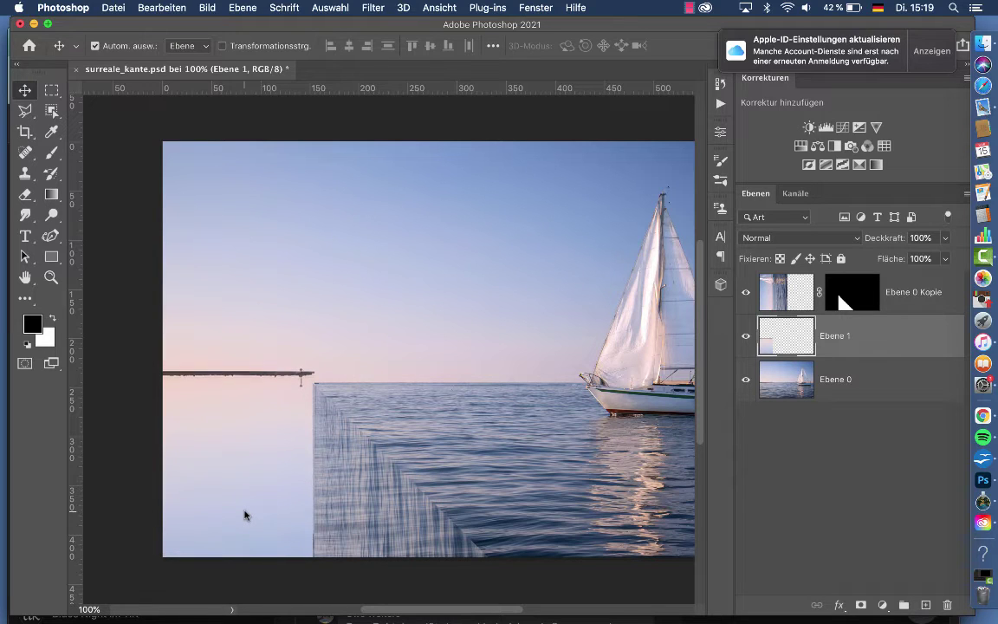
key("Up")
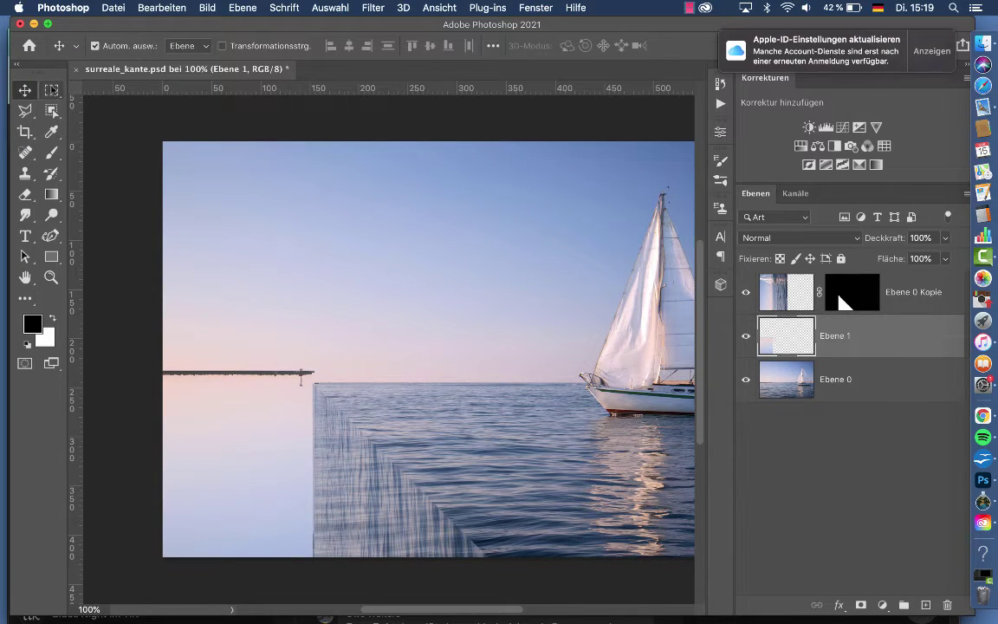
left_click(52, 89)
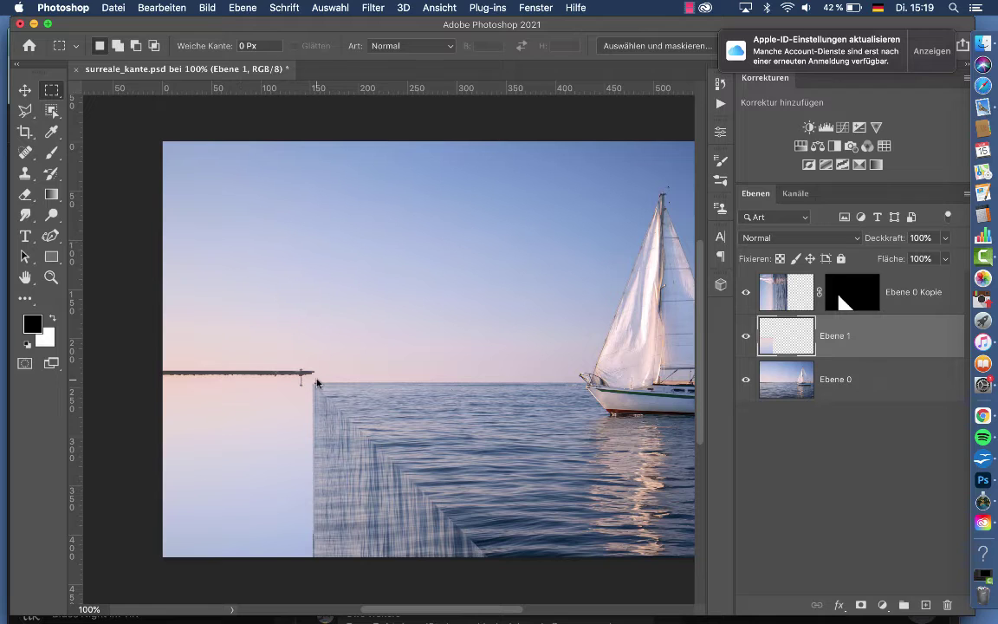
key("v")
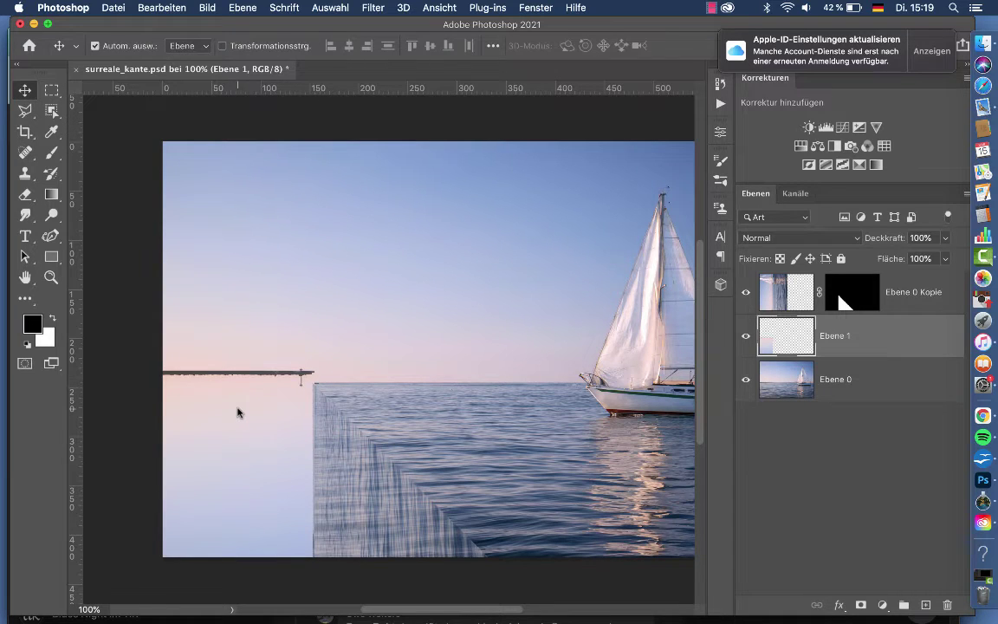
mouse_move(237, 410)
left_mouse_down()
mouse_move(238, 391)
mouse_move(238, 403)
left_mouse_up()
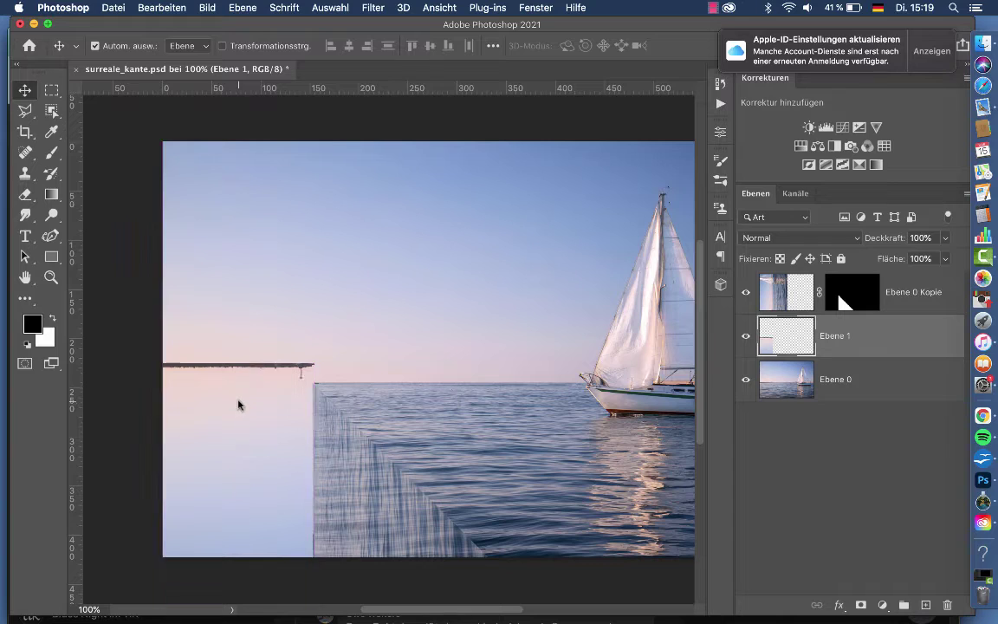
left_click(52, 90)
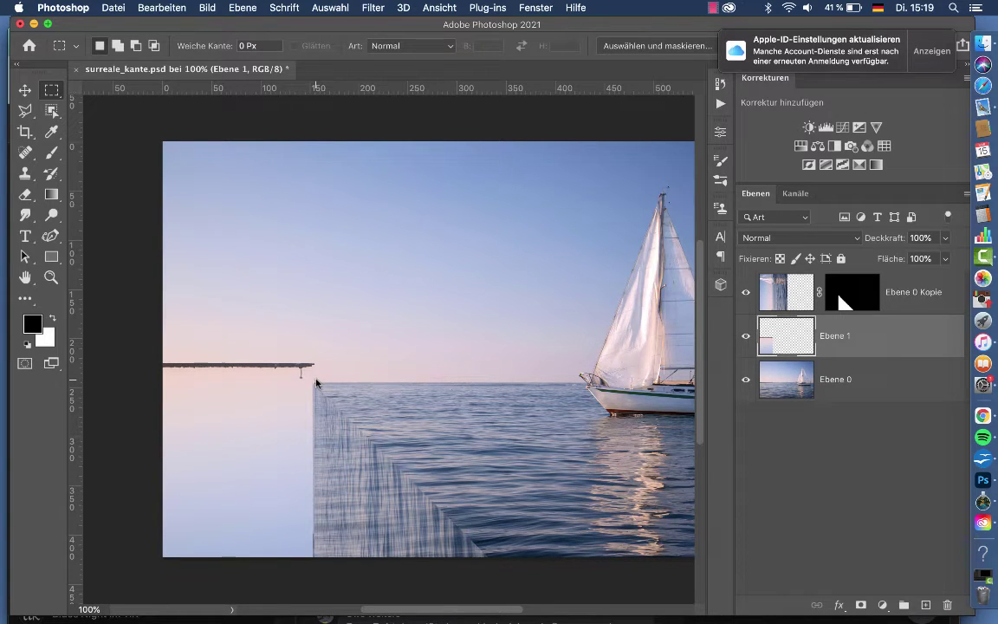
- Select and delete the upside-down pier from Ebene 1, then deselect
left_click_drag(316, 382, 158, 349)
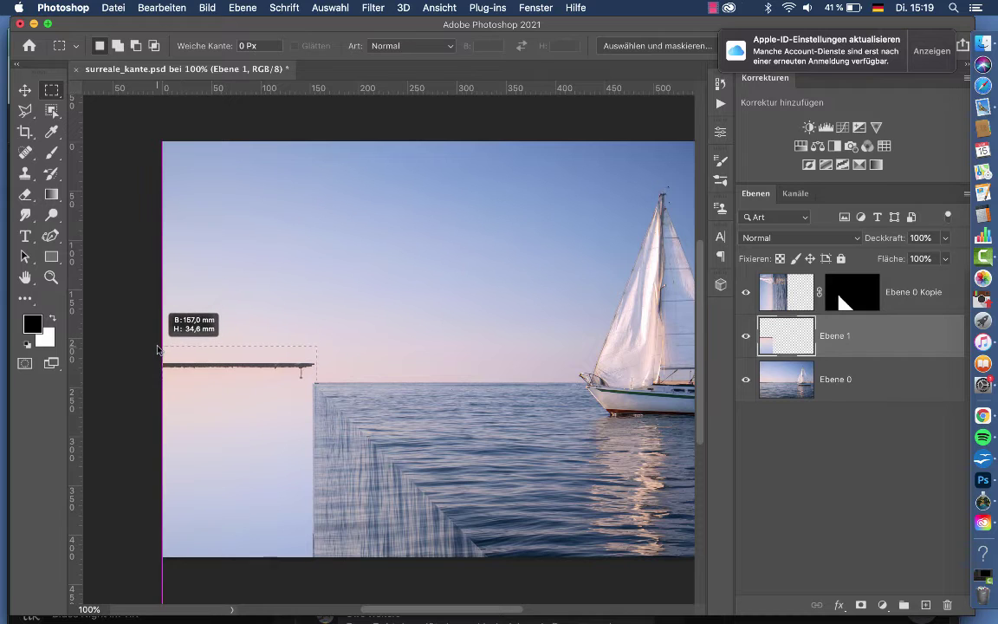
key("Delete")
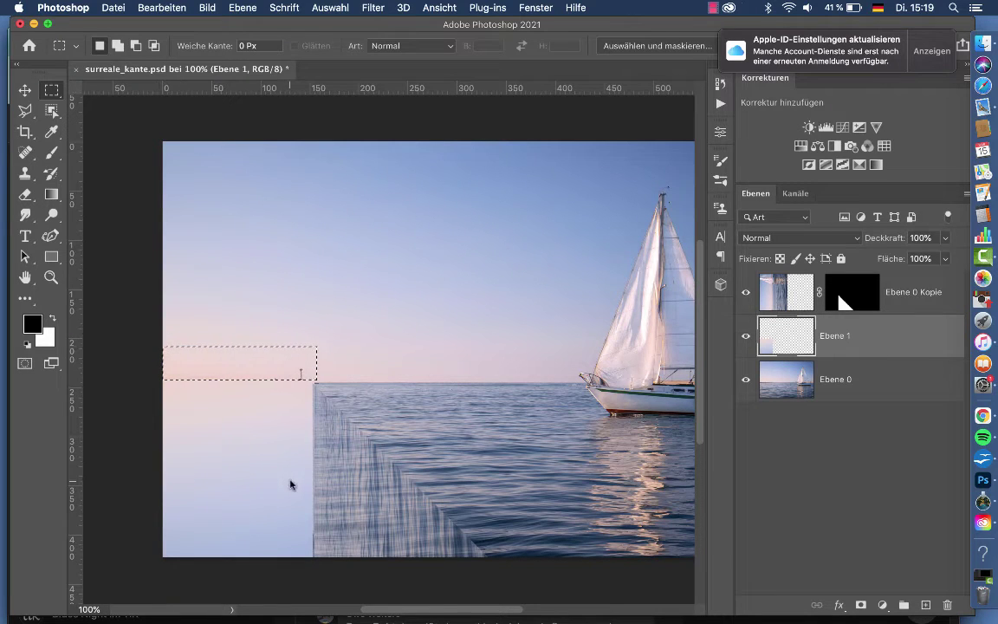
key("super+d")
left_click(25, 90)
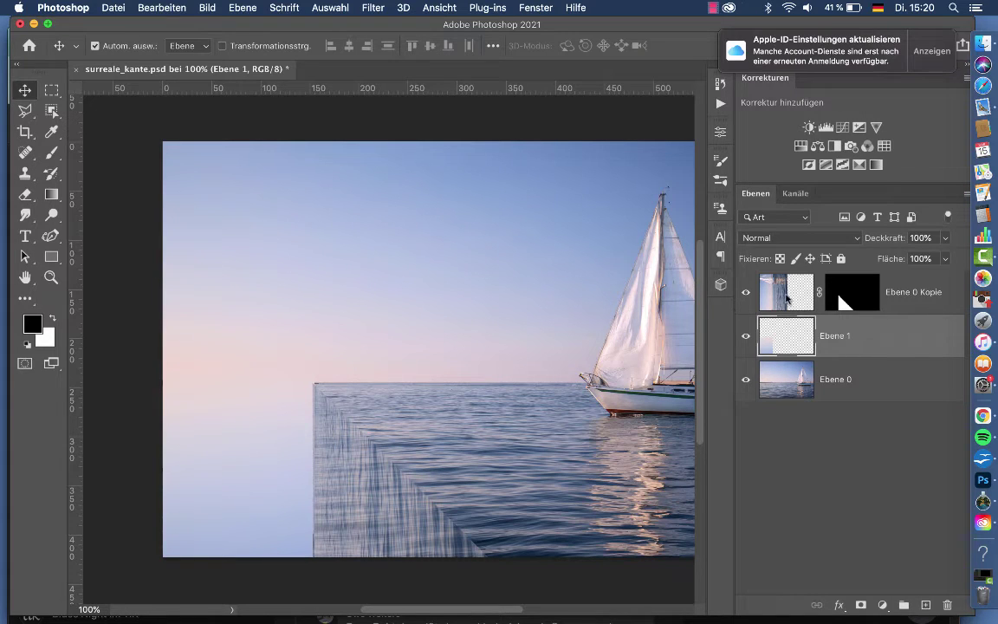
- Set Ebene 0 Kopie to 100% opacity and shift its water content down inside the mask
left_click(853, 299)
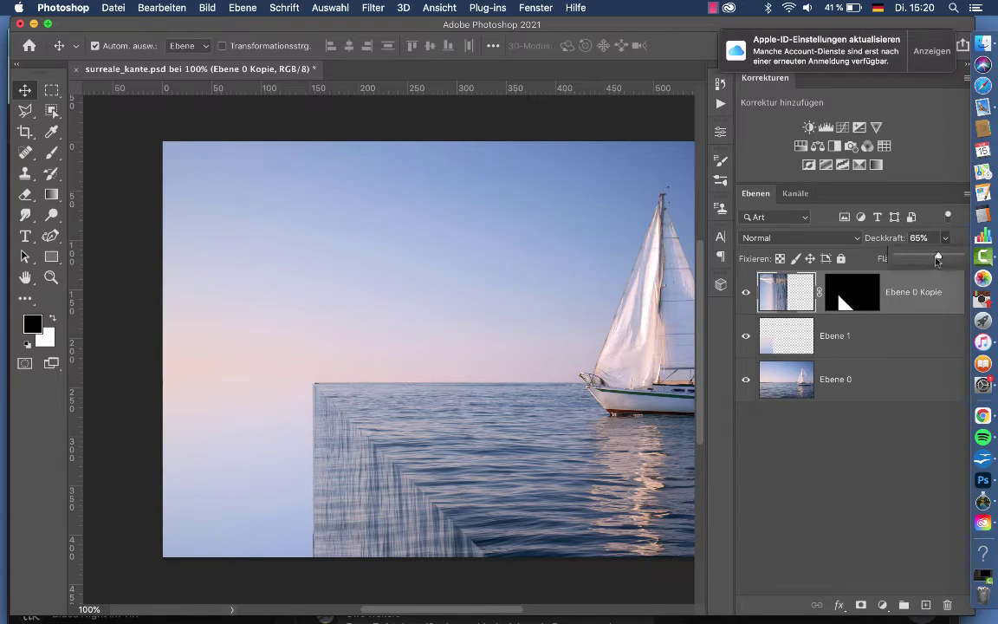
left_click_drag(945, 237, 975, 258)
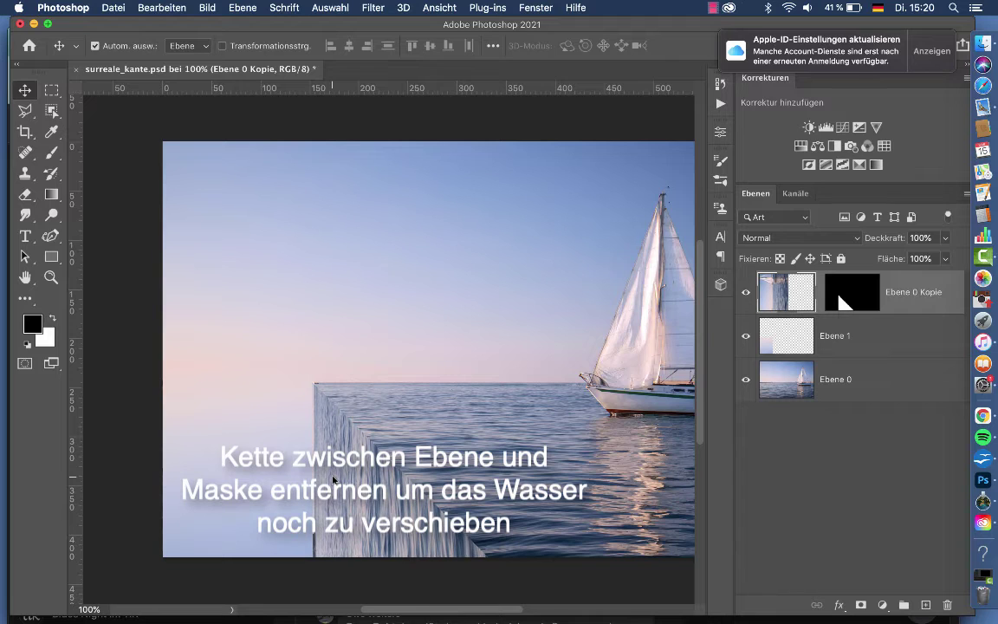
mouse_move(339, 482)
left_mouse_down()
mouse_move(325, 459)
mouse_move(333, 508)
mouse_move(328, 500)
mouse_move(325, 541)
mouse_move(322, 509)
left_mouse_up()
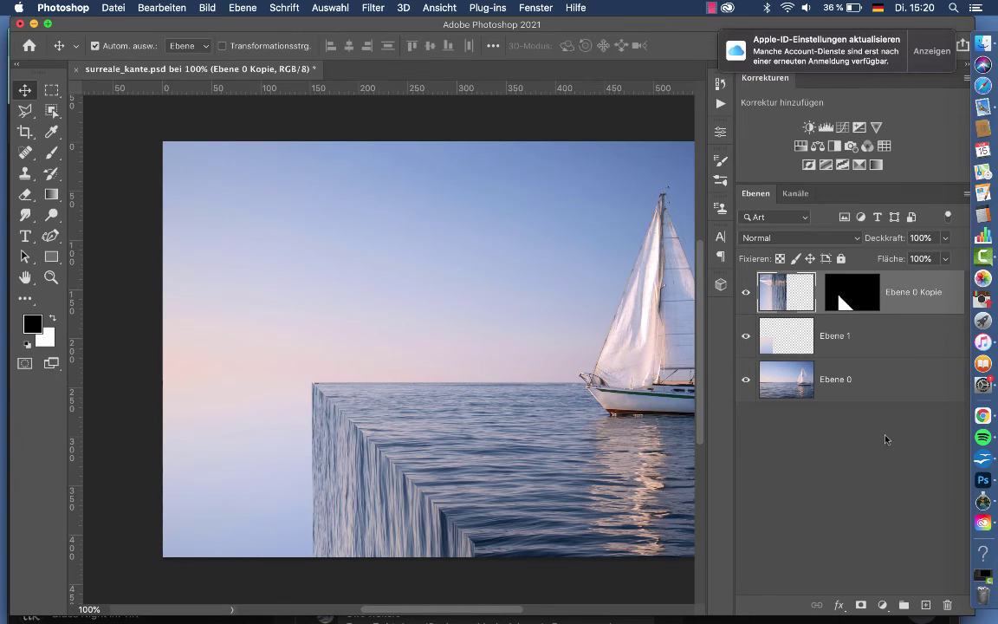
- Relink the mask and clip a Tonwertkorrektur adjustment with midtones at 0,58 to Ebene 0 Kopie
left_click(818, 292)
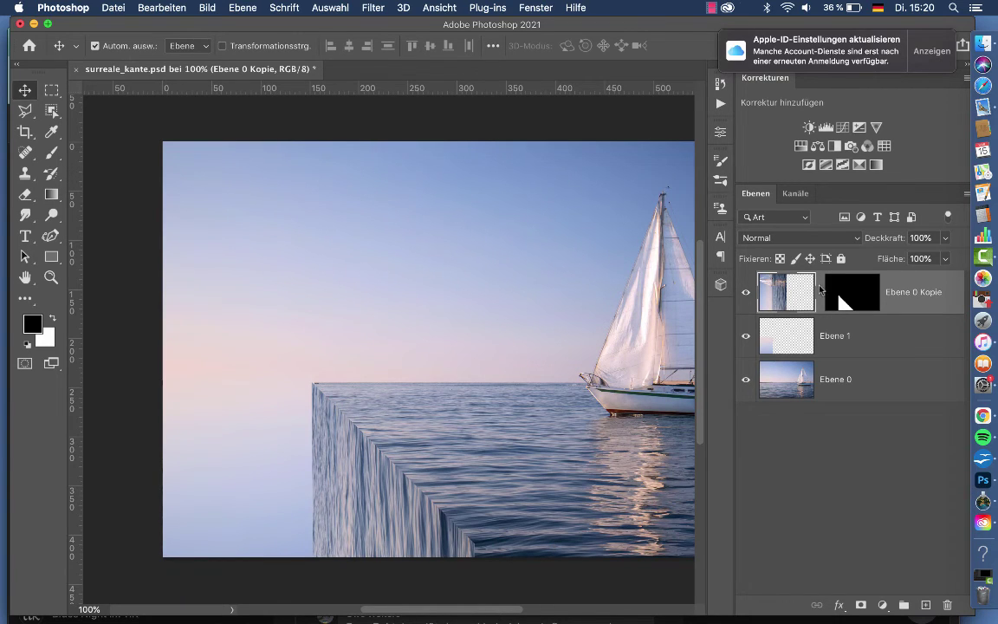
left_click(883, 603)
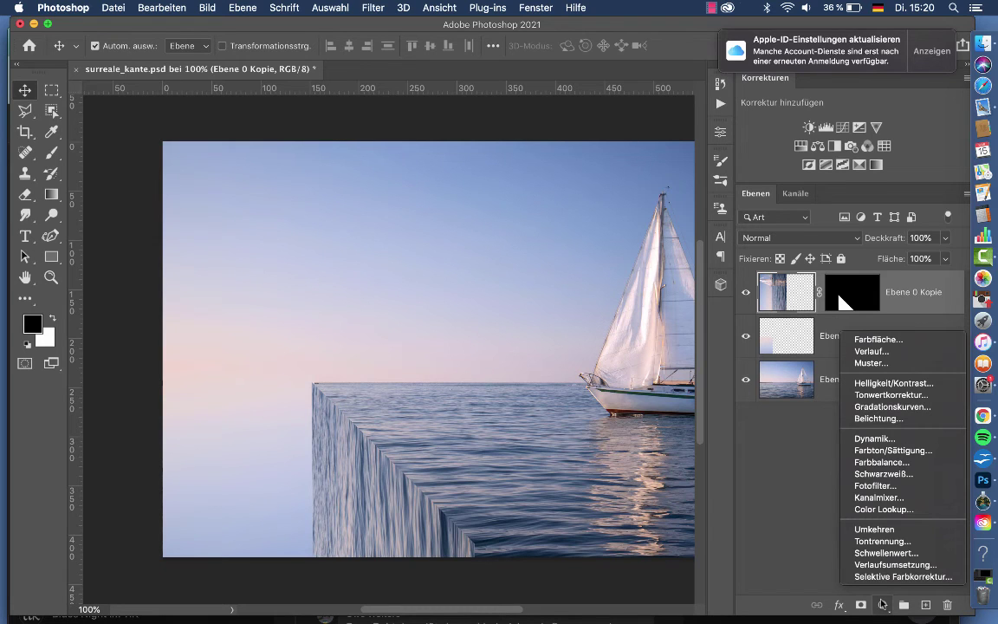
left_click(879, 395)
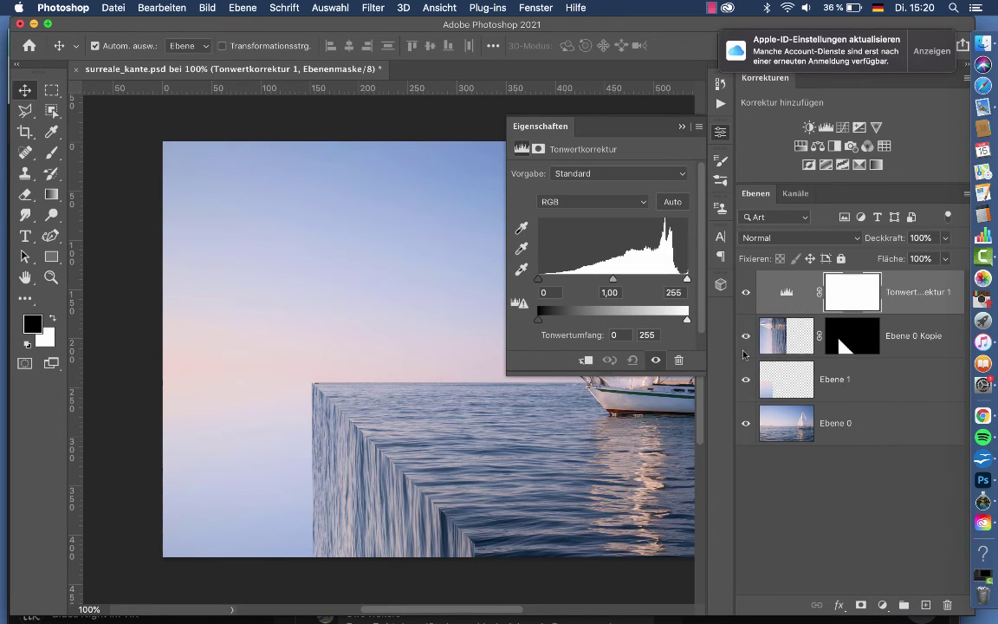
left_click(585, 360)
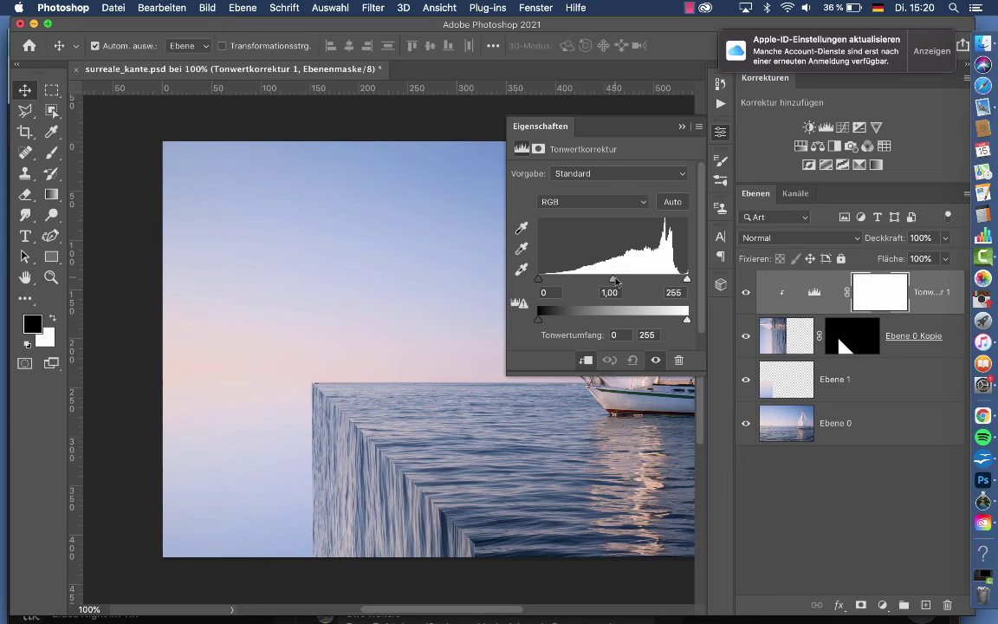
left_click_drag(613, 280, 604, 281)
left_click_drag(602, 279, 636, 279)
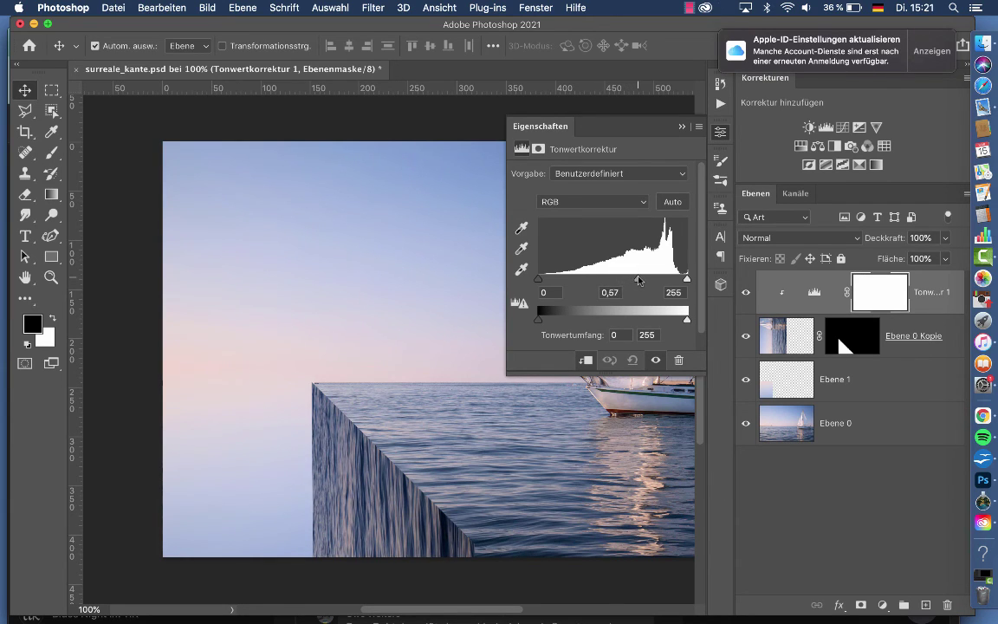
left_click(682, 126)
scroll(548, 341, "right", 5)
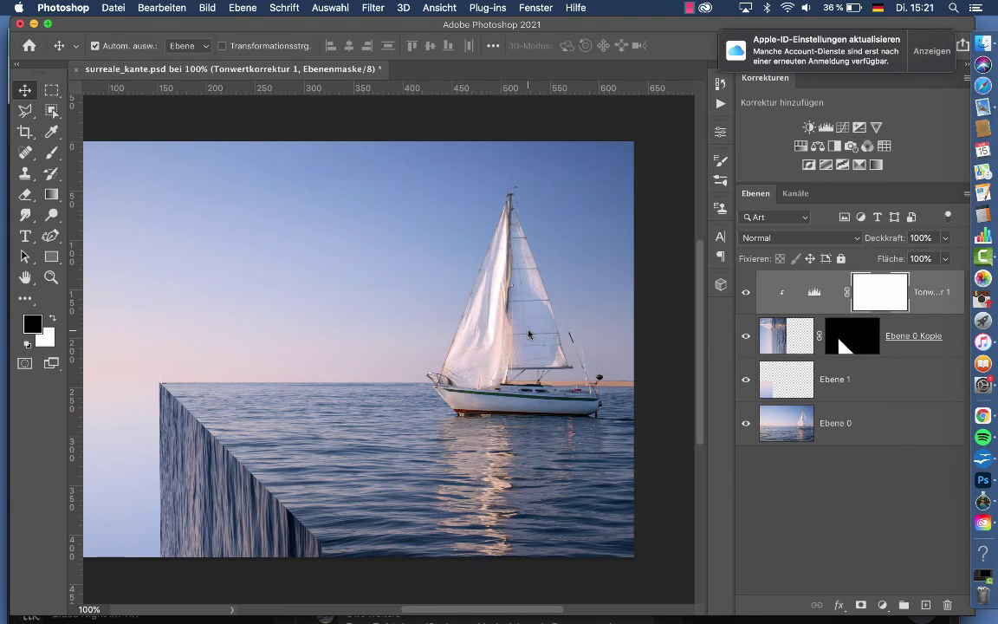